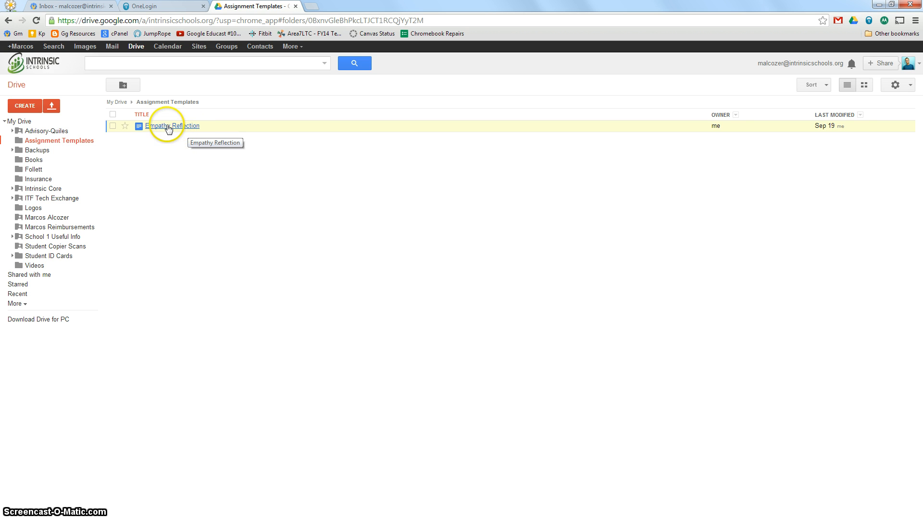
Step: Open the Empathy Reflection template, read through its instructions and blank writing area, and return to the Drive file list
click(169, 127)
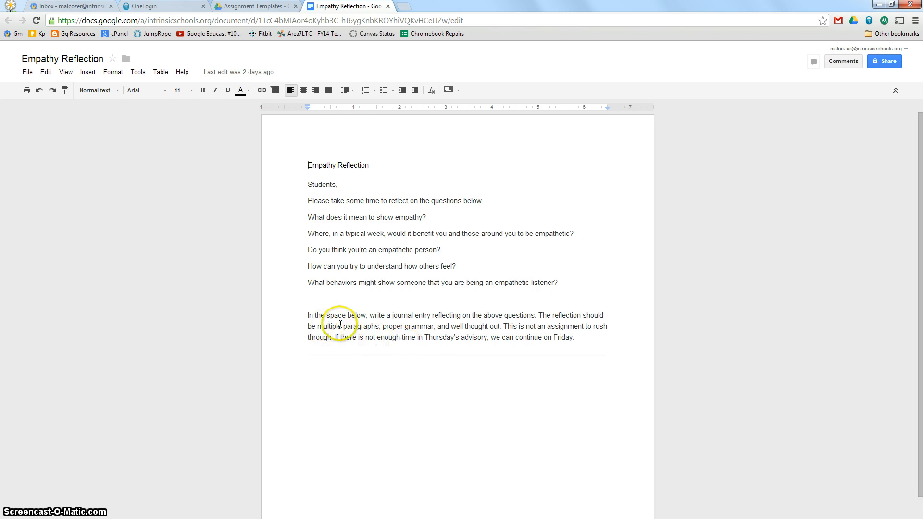
scroll(417, 375, down, 2)
click(416, 372)
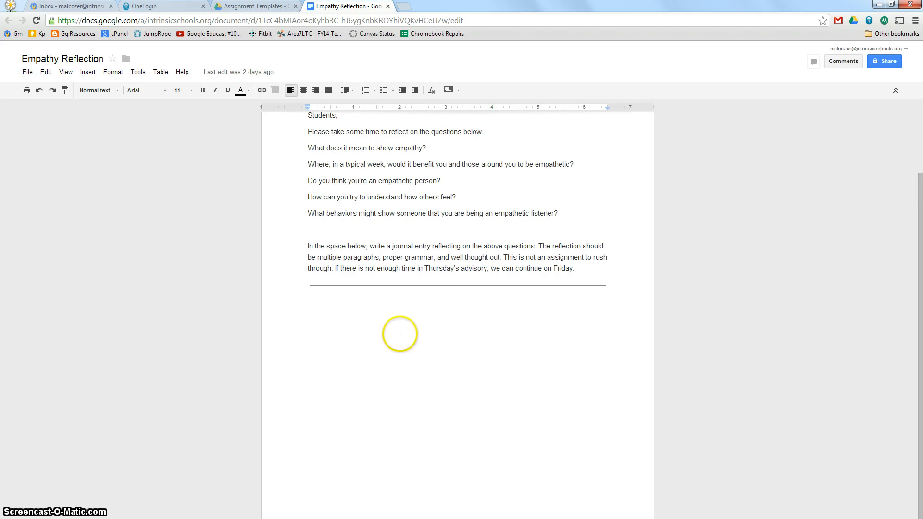
scroll(397, 334, up, 2)
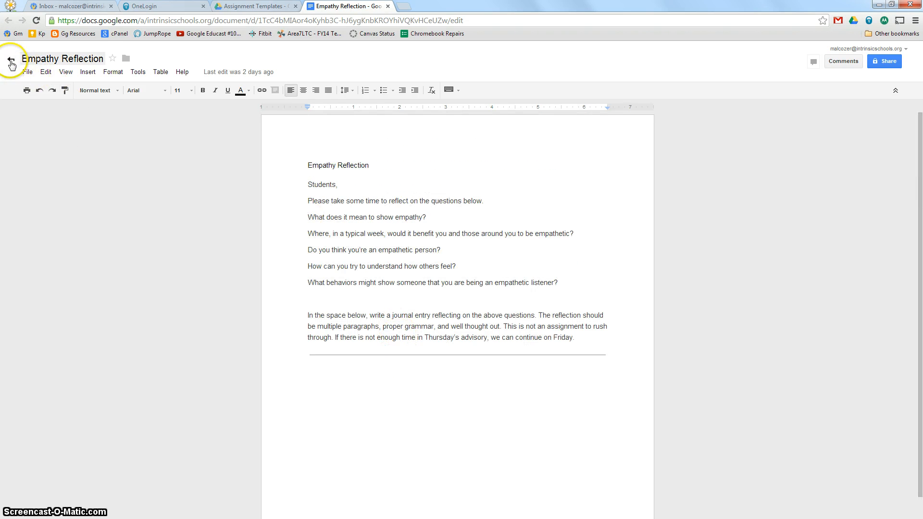
click(10, 61)
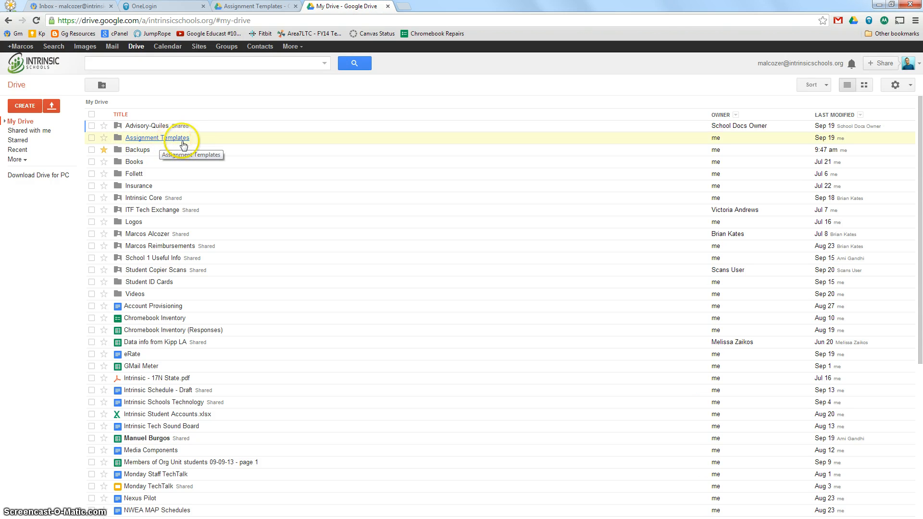
Step: Open the Hapara Teacher Dashboard in a new tab and go to the advisory class
click(174, 9)
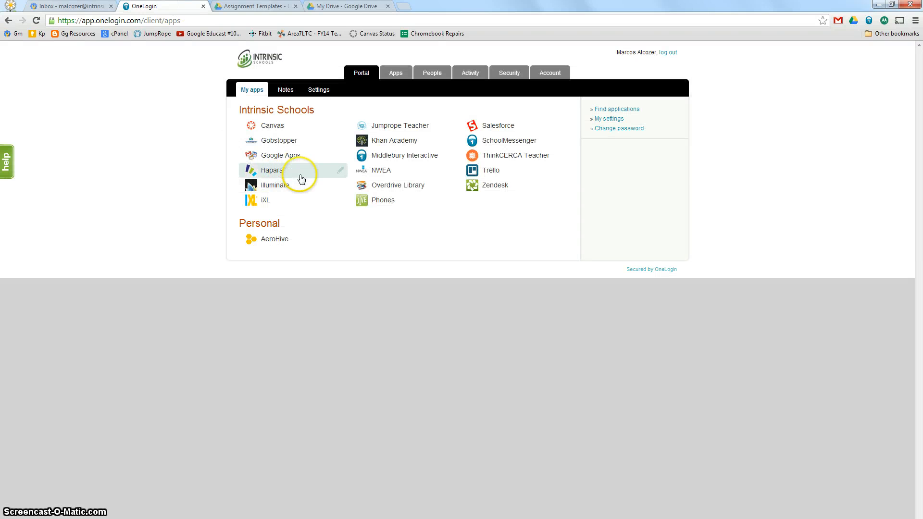
click(404, 7)
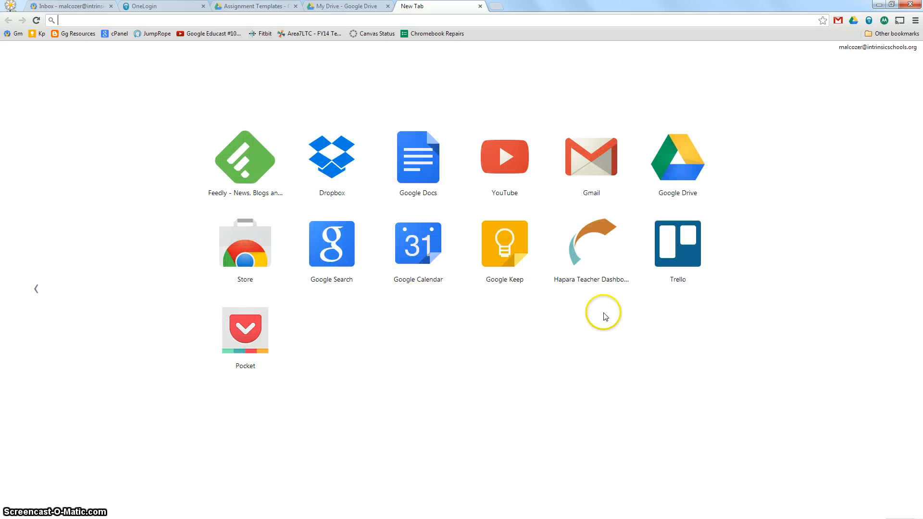
click(595, 264)
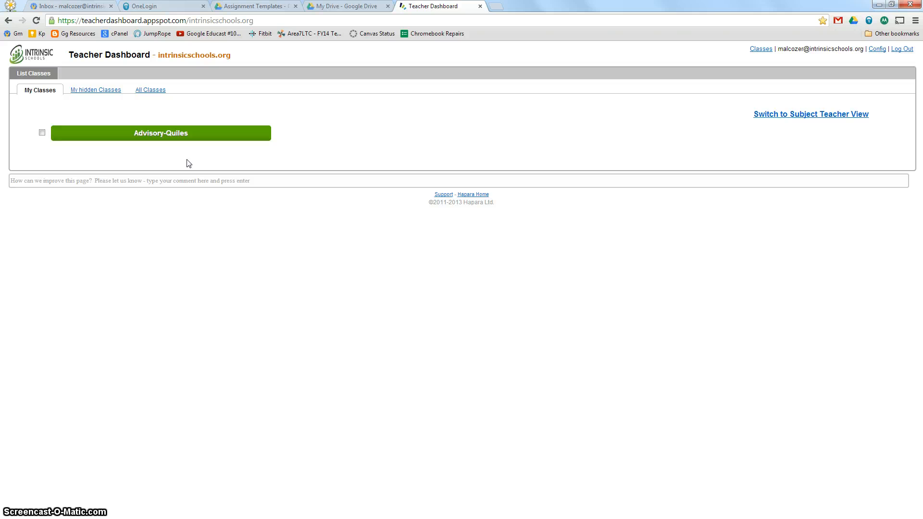
click(211, 136)
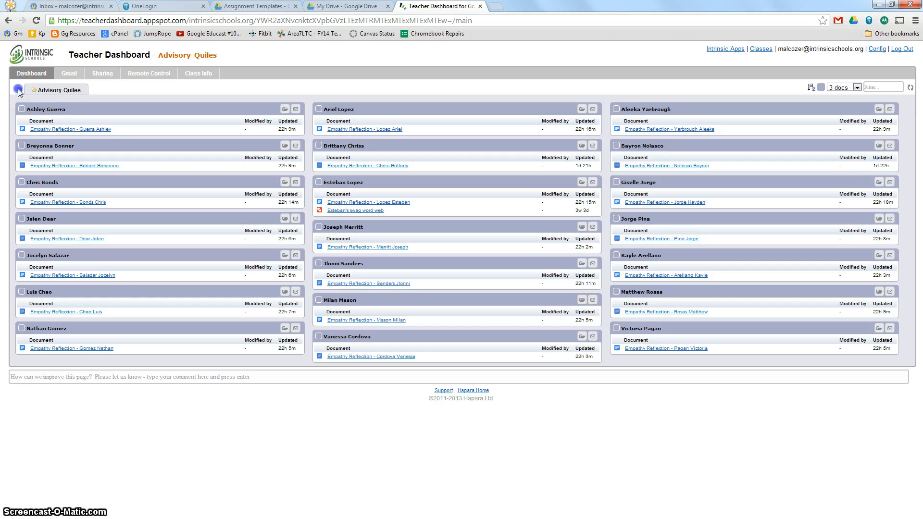
Step: Start a Smart Copy for the advisory class from an existing document and search the documents for "empathy reflection"
click(18, 91)
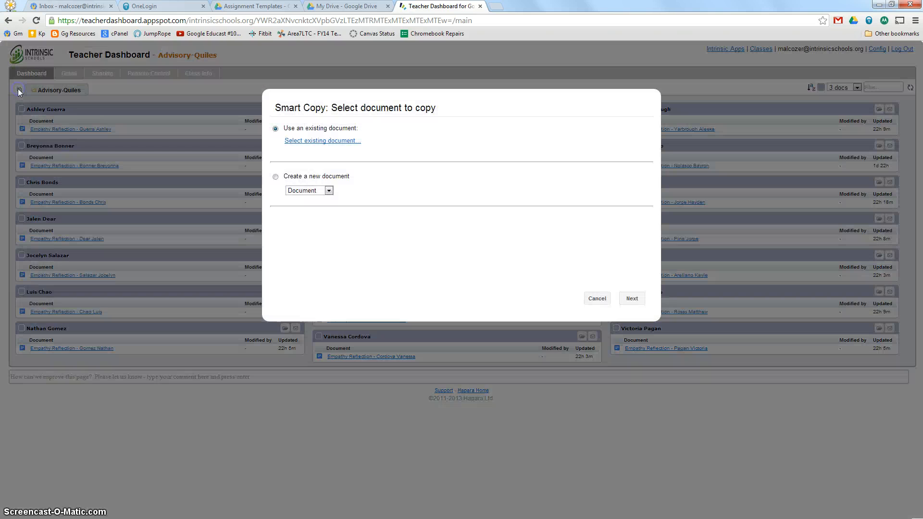
click(340, 140)
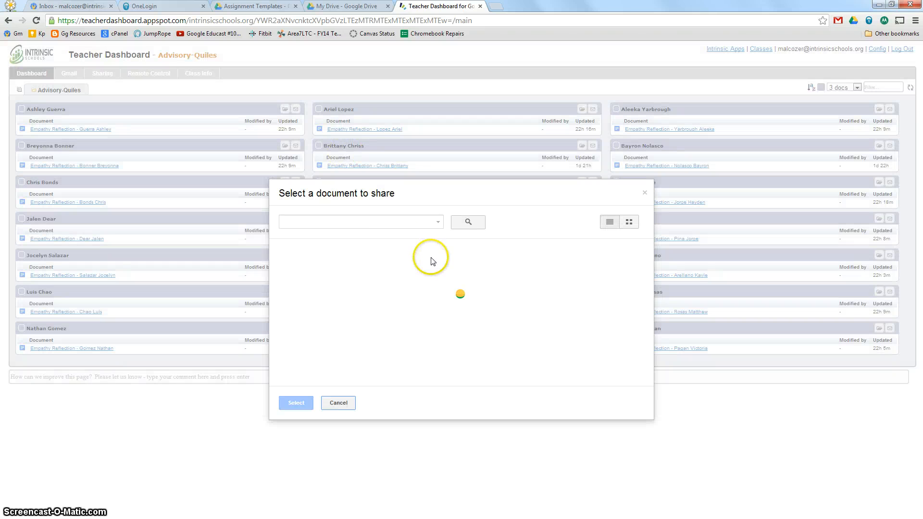
click(379, 219)
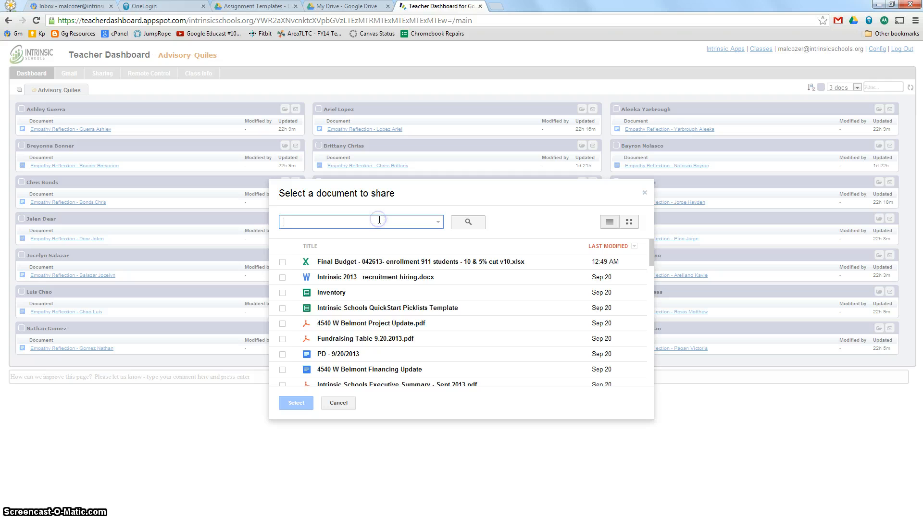
text(empa)
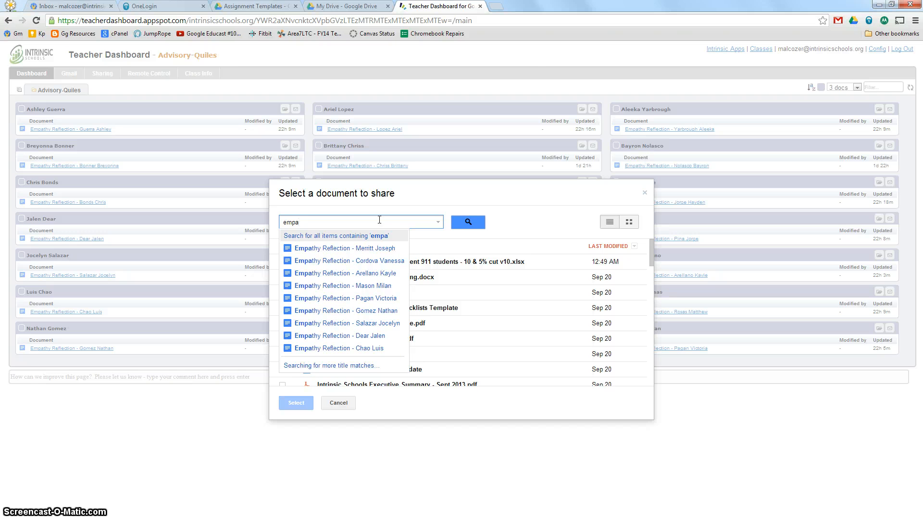
text(thy refl)
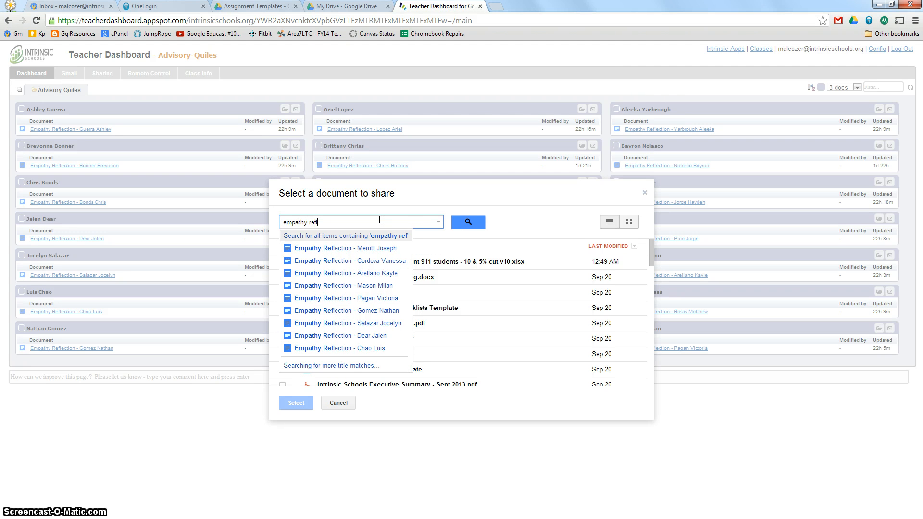
text(ection)
key(Return)
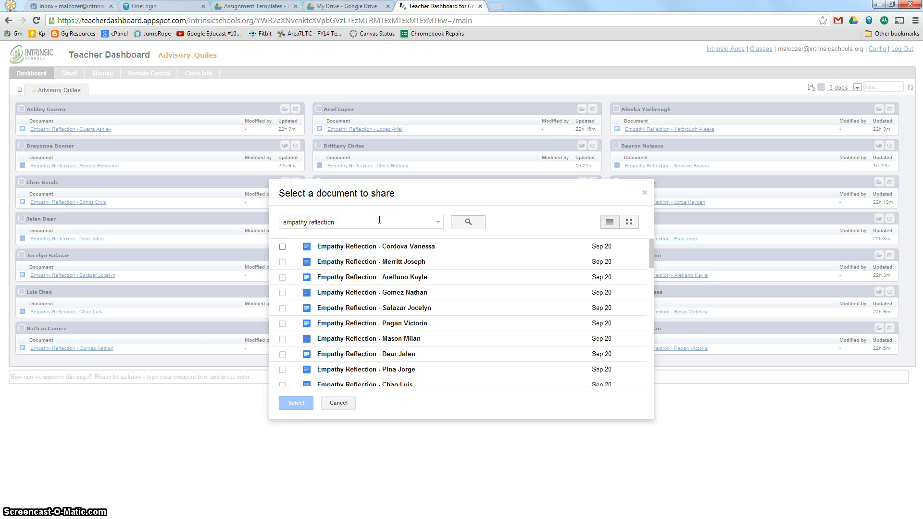
Step: Choose the original Empathy Reflection document without a student name as the Smart Copy source and continue to the sharing types
scroll(511, 324, down, 10)
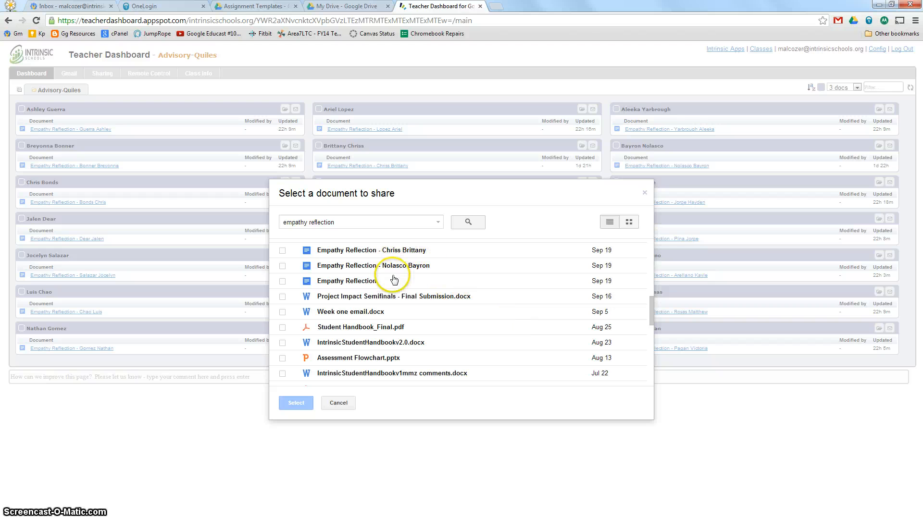
click(327, 282)
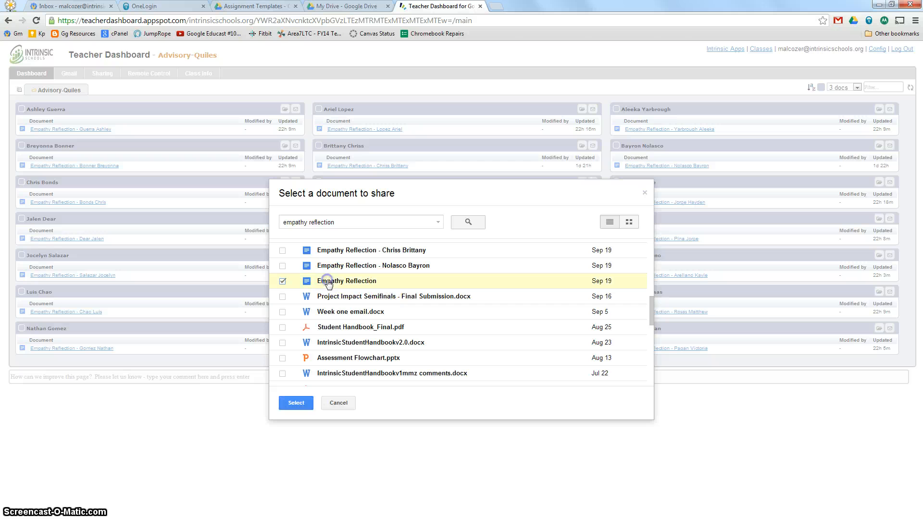
click(299, 404)
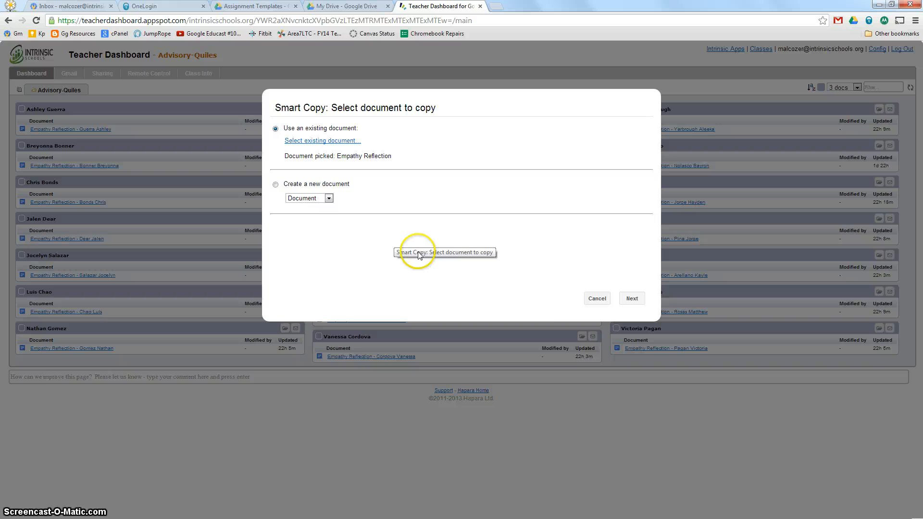
click(632, 299)
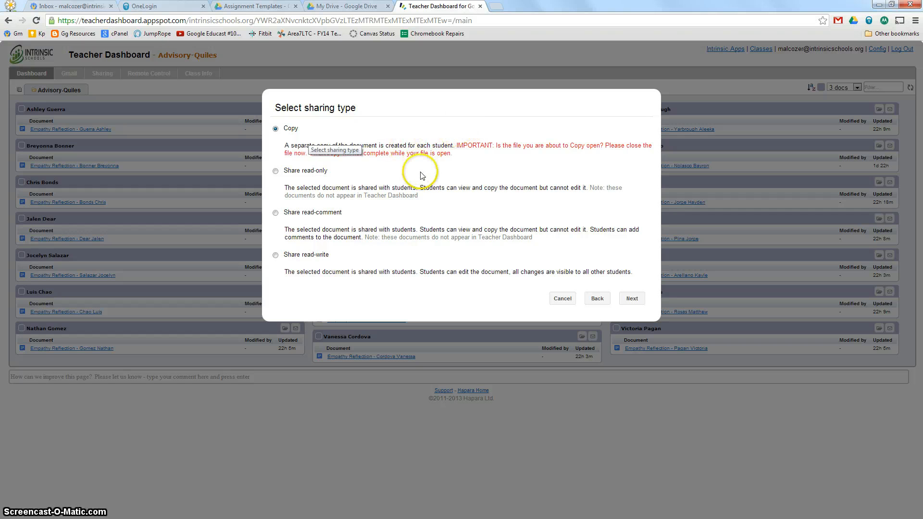
Step: Keep Copy as the sharing type and title the student documents "Empathy Reflection - %L %F"
drag(285, 145, 465, 146)
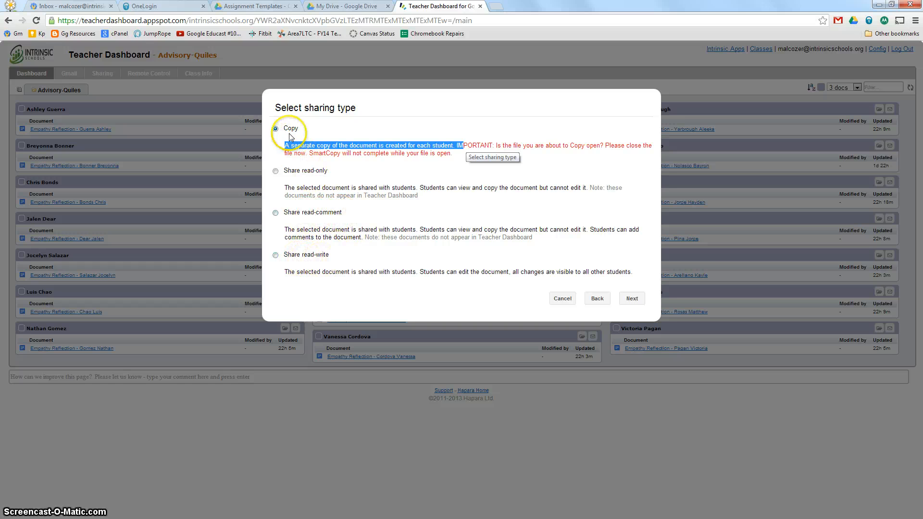
click(632, 299)
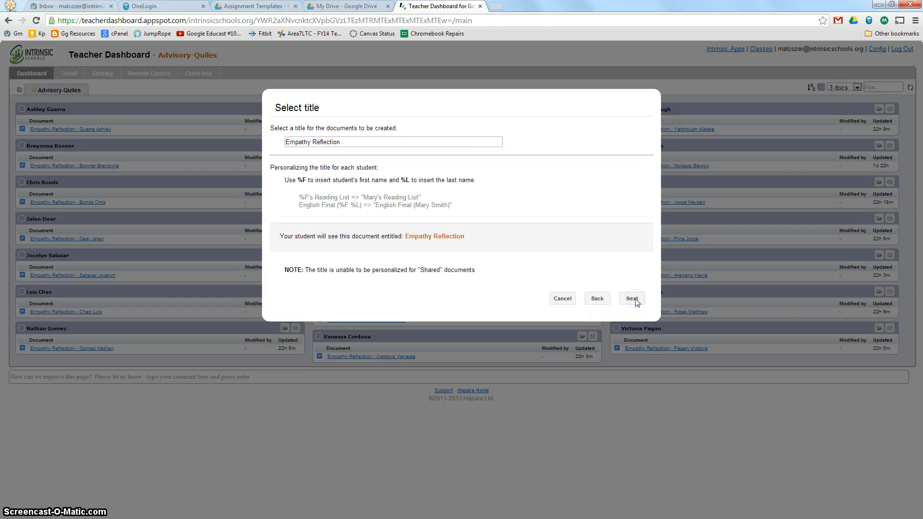
click(458, 143)
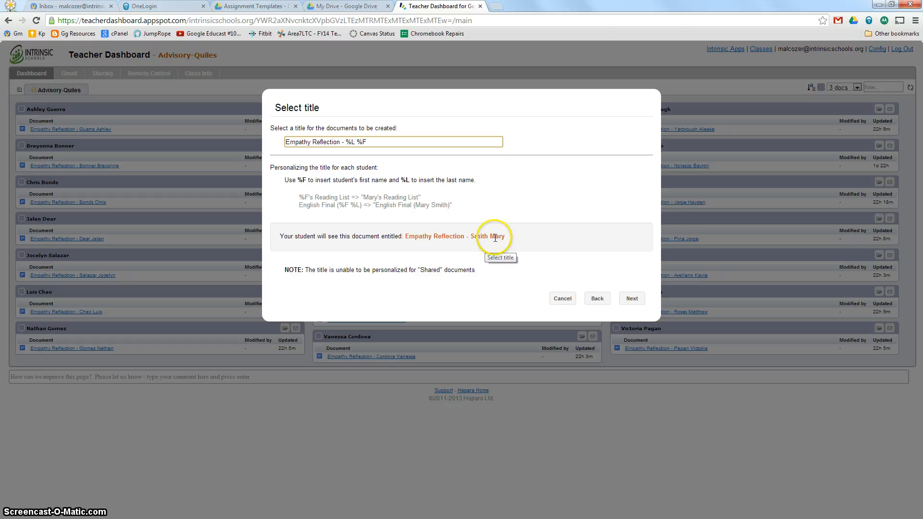
Step: Switch to Google Drive and search for "empathy reflection" to examine how the student copies are titled
click(342, 6)
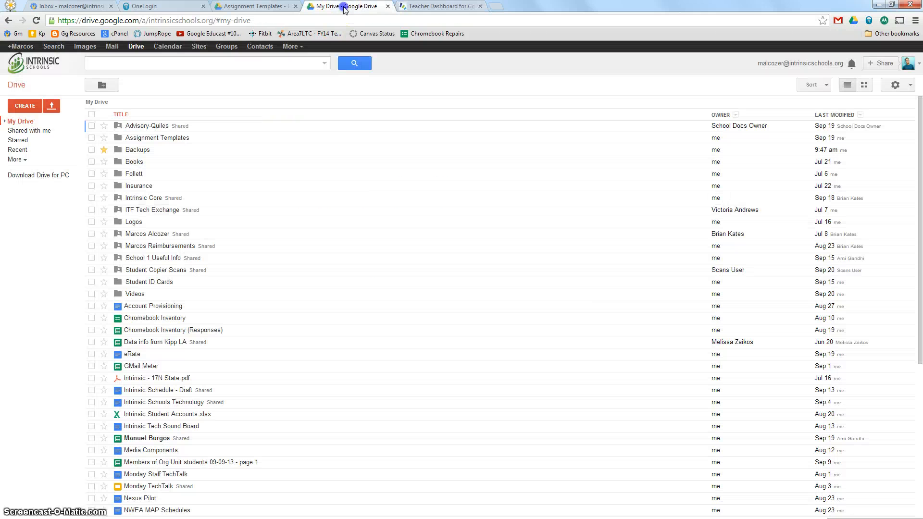
click(283, 62)
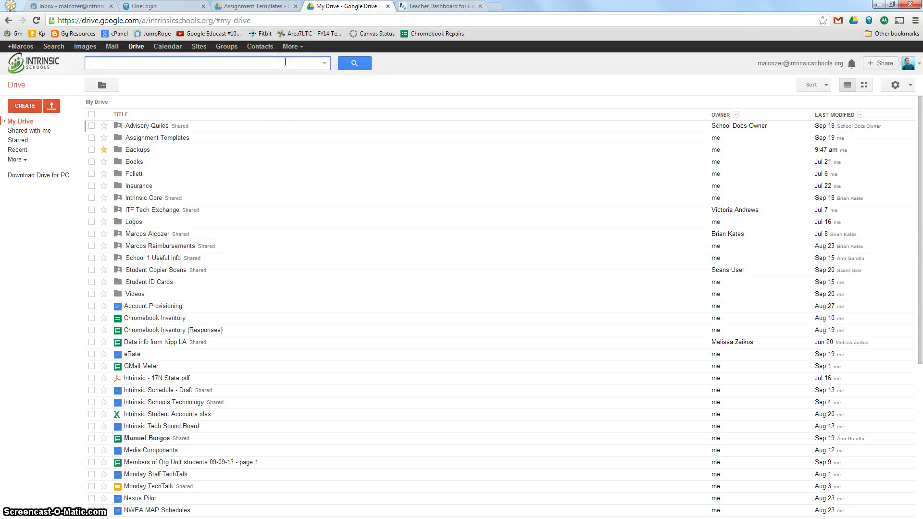
text(empathy)
text( re)
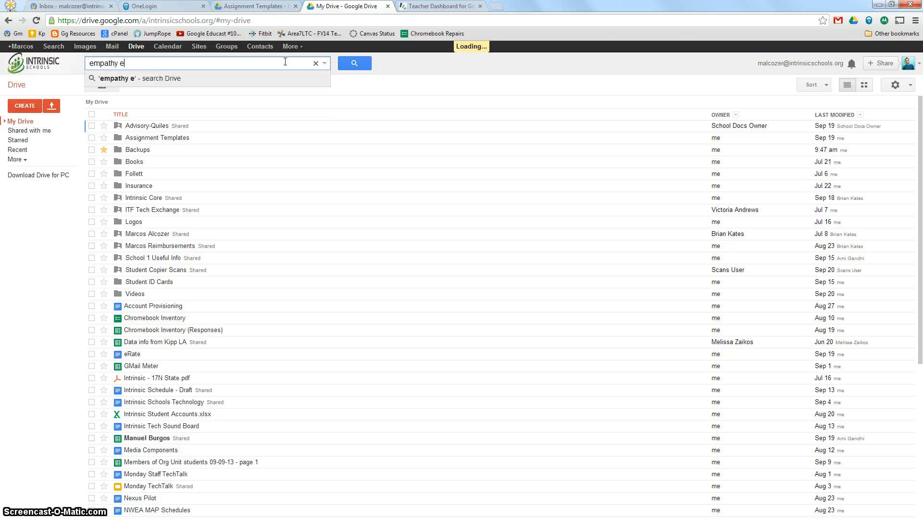
key(BackSpace)
text(reflec)
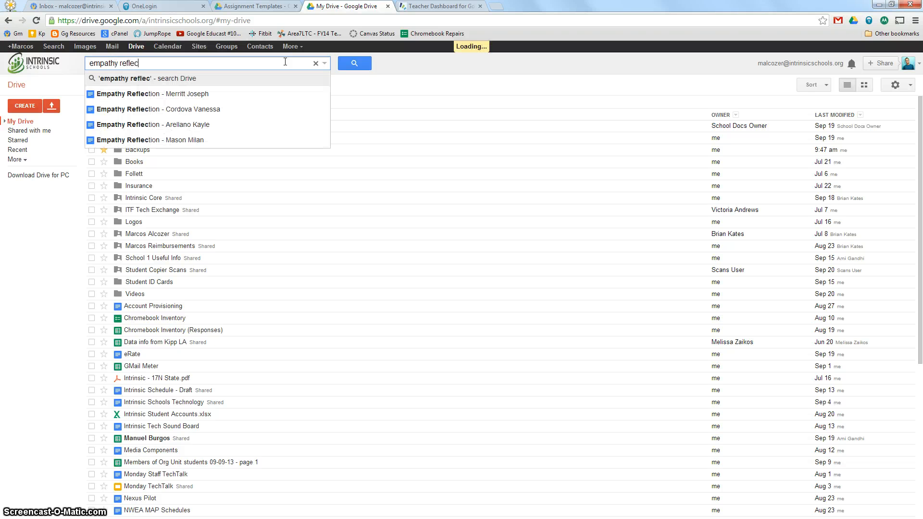
text(tion)
key(Return)
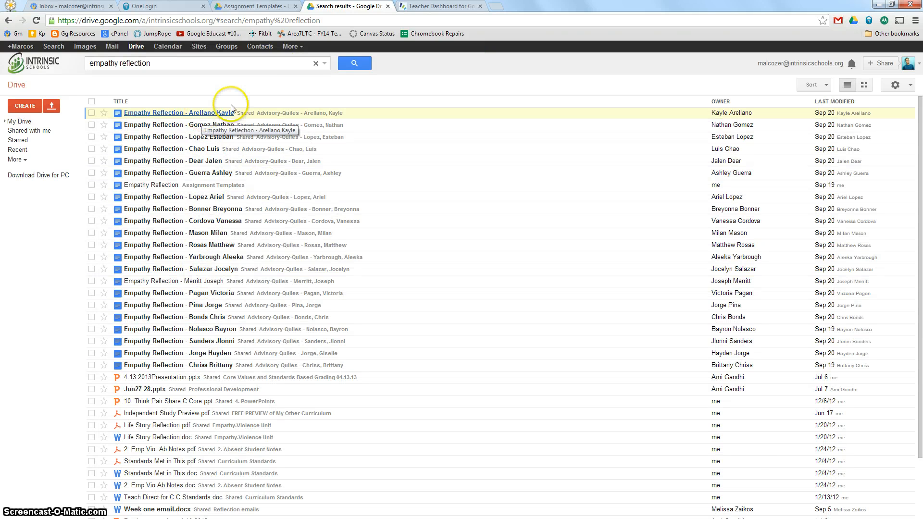
Step: Back in Teacher Dashboard, keep all students selected and existing docs in place without copying, review the copy settings, and cancel the Smart Copy
click(436, 6)
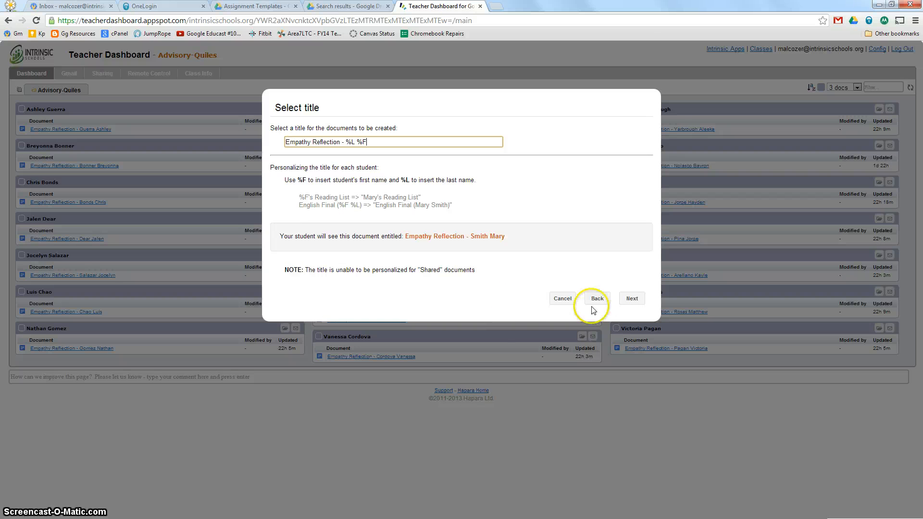
click(631, 300)
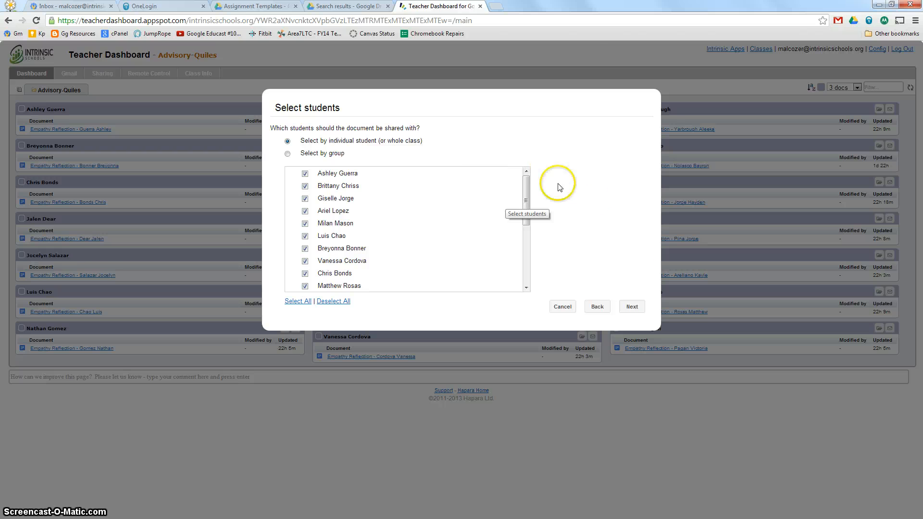
click(526, 202)
mouse_move(526, 202)
mouse_down()
mouse_move(521, 276)
mouse_move(526, 189)
mouse_up()
click(631, 308)
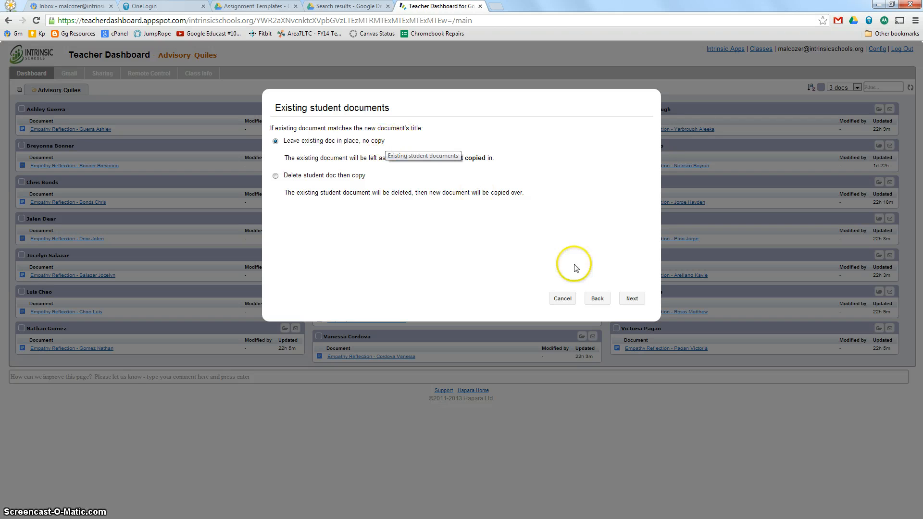
click(632, 299)
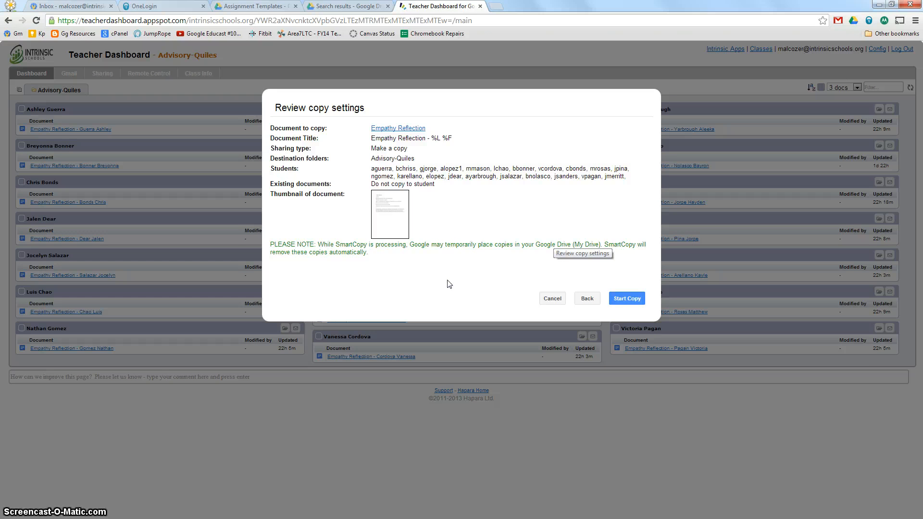
click(551, 299)
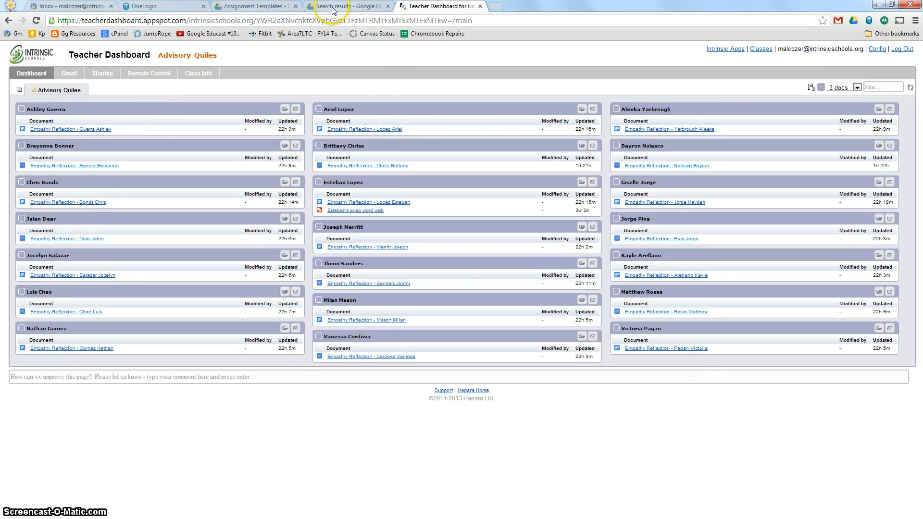
Step: Switch to Google Drive and open the nested advisory class folder in My Drive to examine its student folders
click(264, 7)
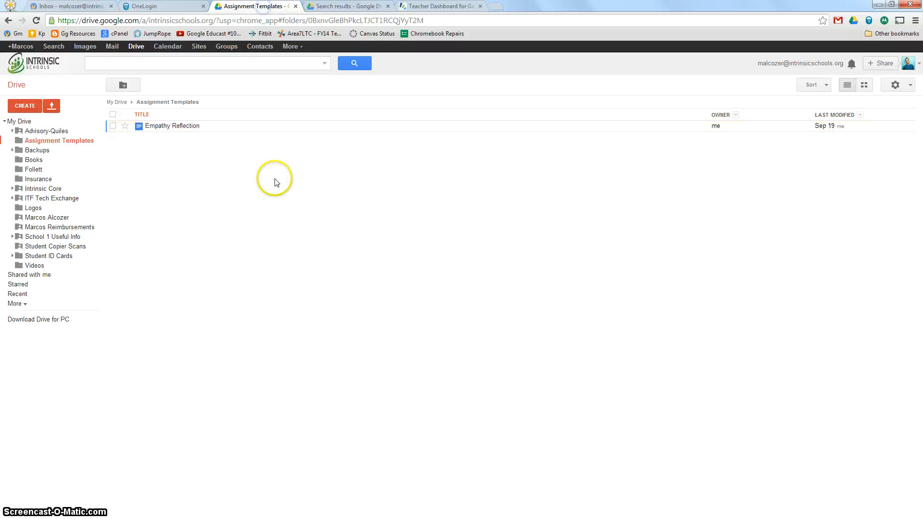
click(19, 120)
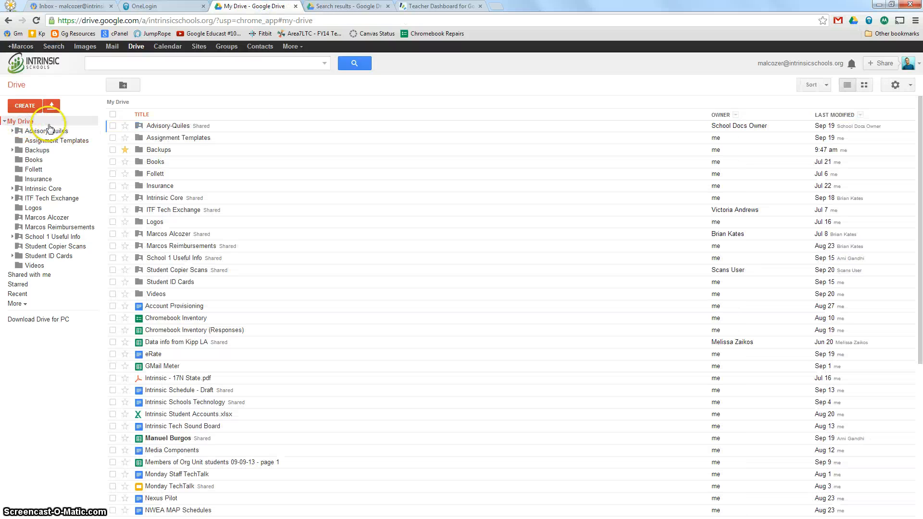
click(168, 128)
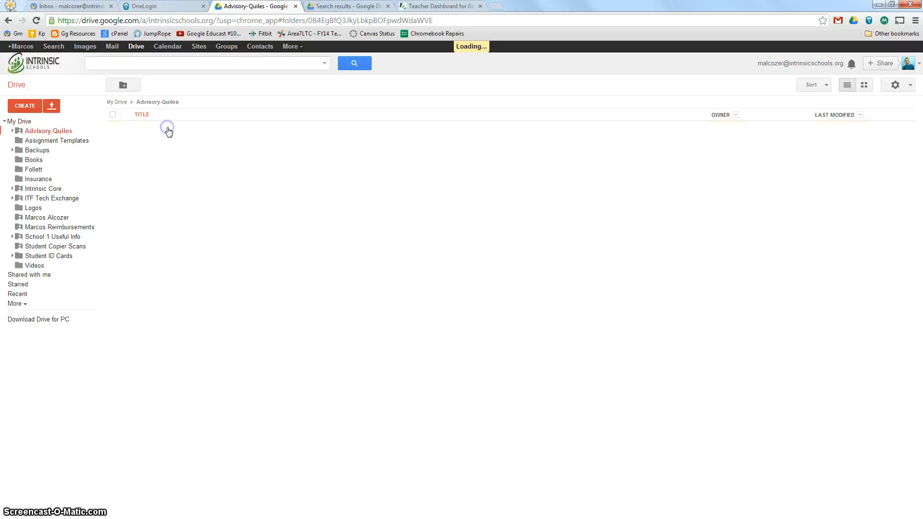
click(171, 128)
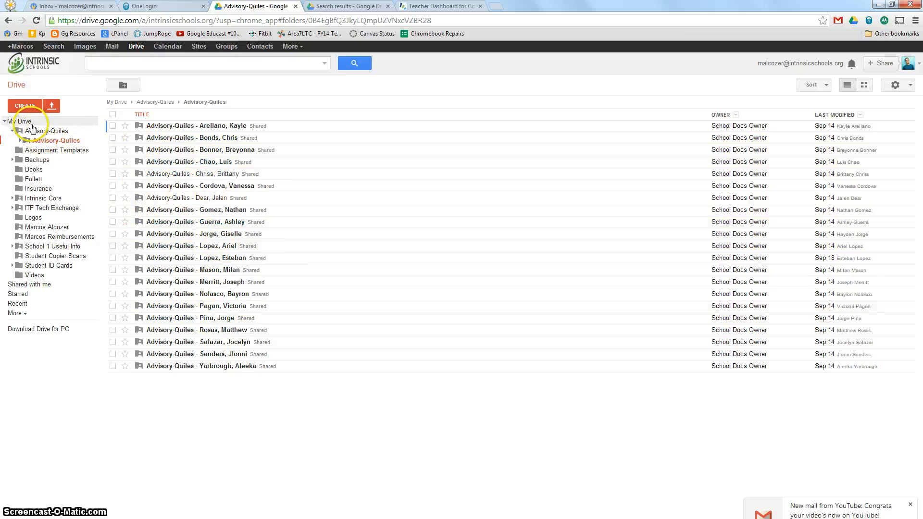
Step: List the items shared with the account in Drive and start moving the shared advisory class folder
click(29, 122)
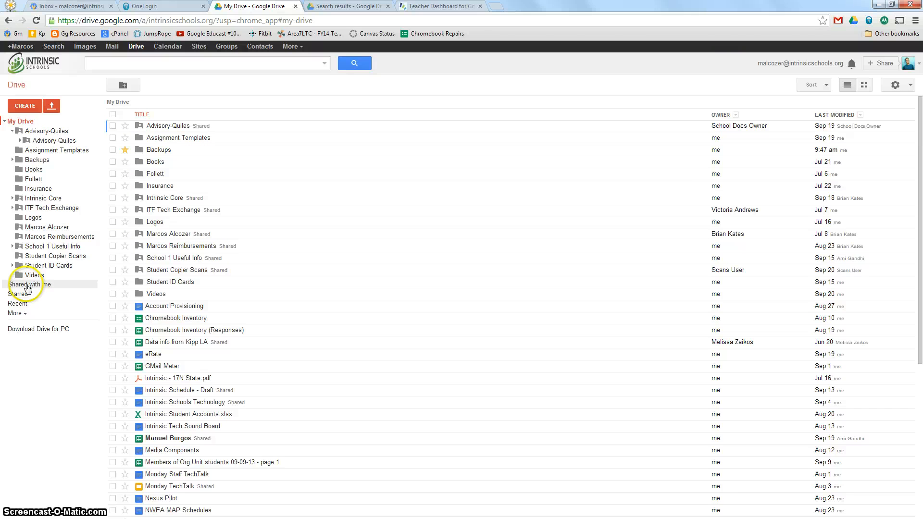
click(27, 286)
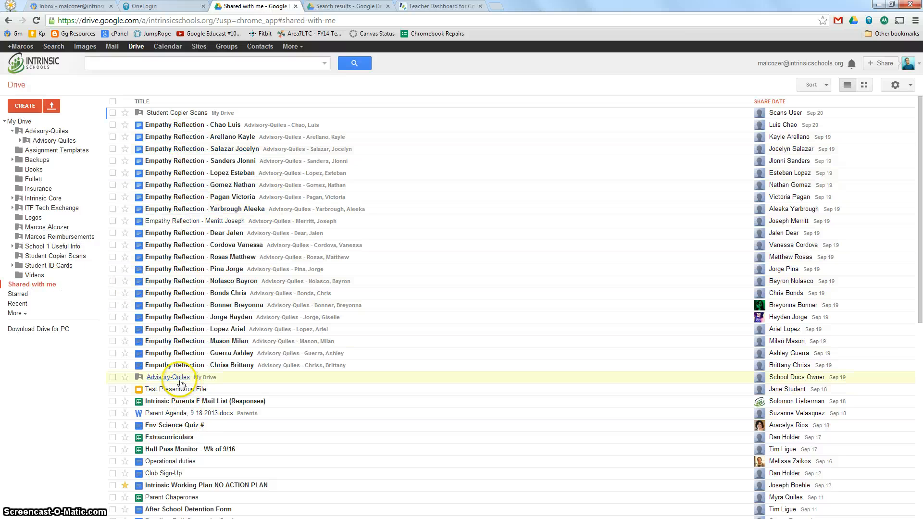
drag(214, 379, 235, 380)
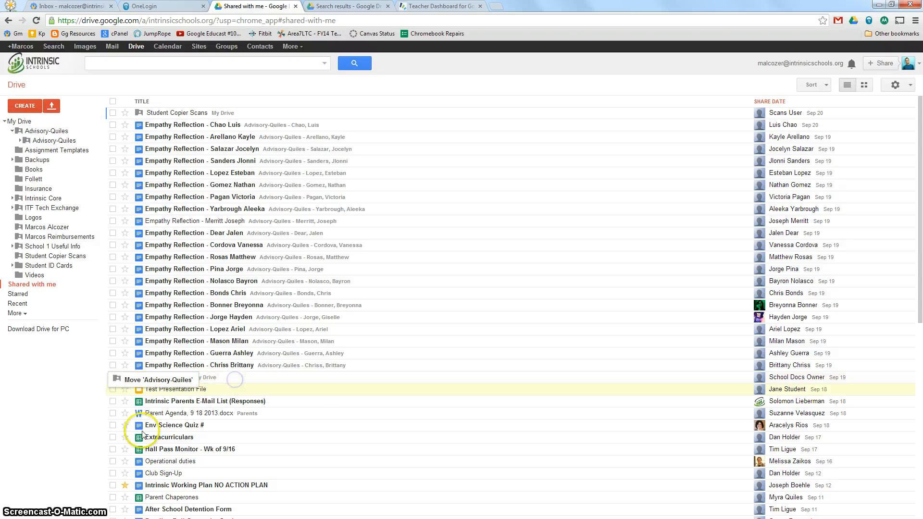